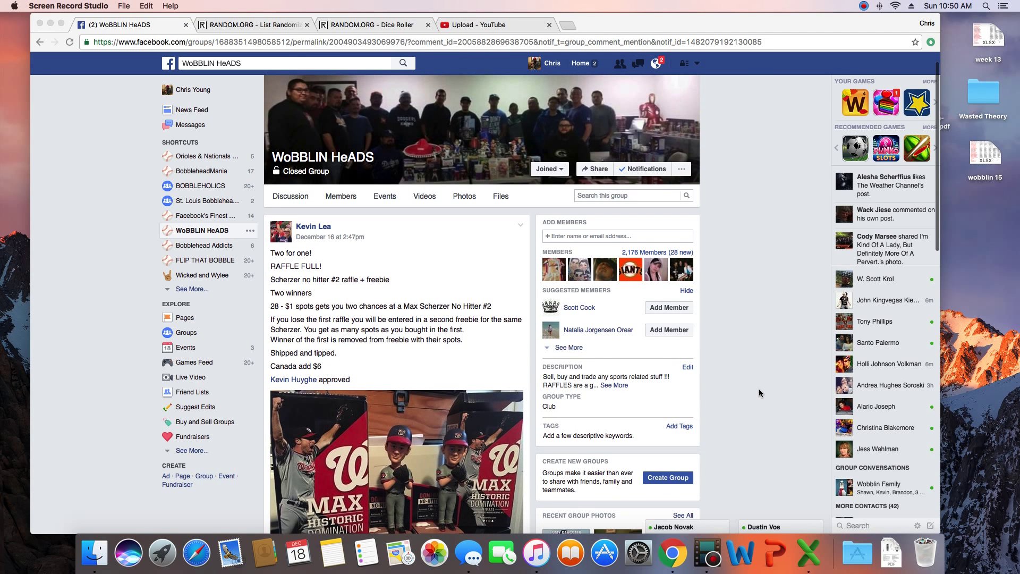
pyautogui.scroll(-1, 761, 390)
pyautogui.scroll(-1, 759, 389)
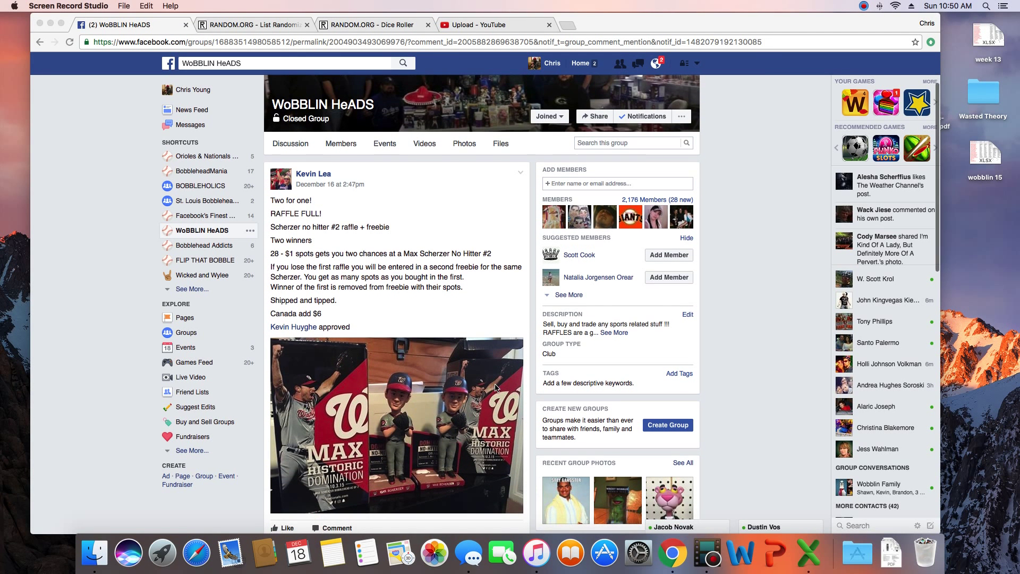
pyautogui.scroll(-3, 360, 394)
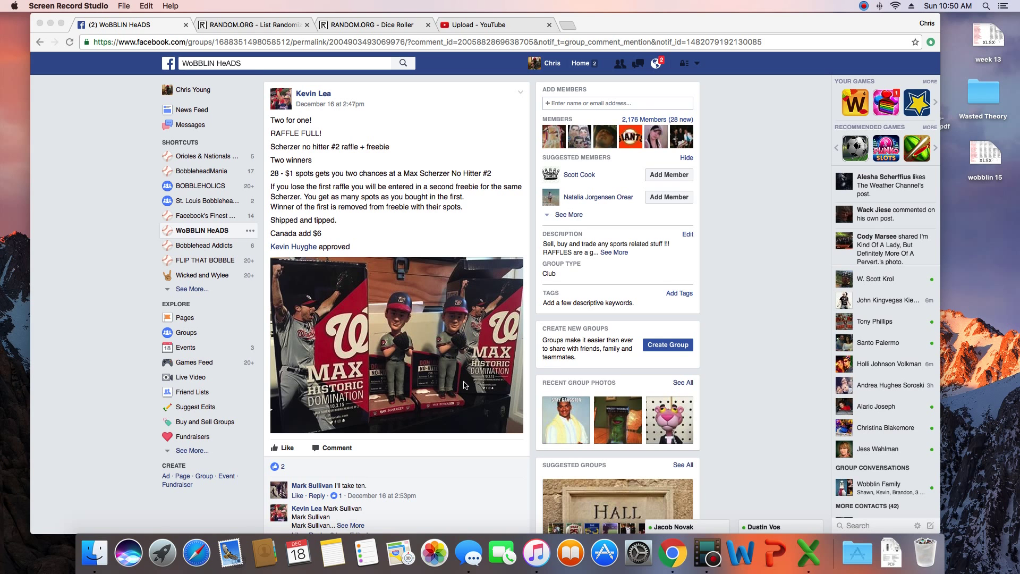
pyautogui.scroll(-3, 474, 377)
pyautogui.scroll(-10, 473, 377)
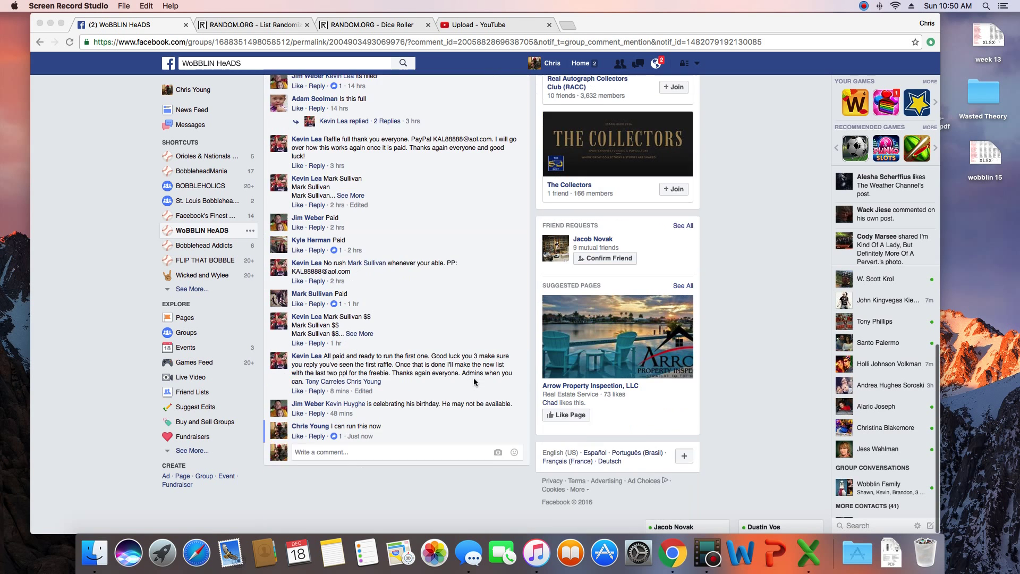
pyautogui.scroll(-3, 448, 403)
# Step: Comment 'Live' under the raffle post in the WoBBLIN HeADS group
pyautogui.click(362, 454)
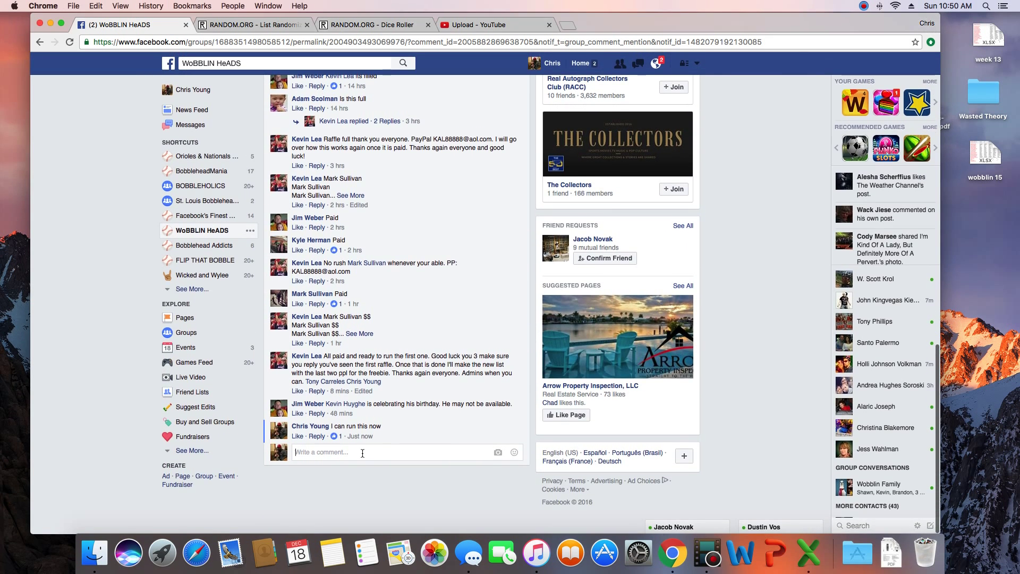
pyautogui.write('Live')
pyautogui.press('Return')
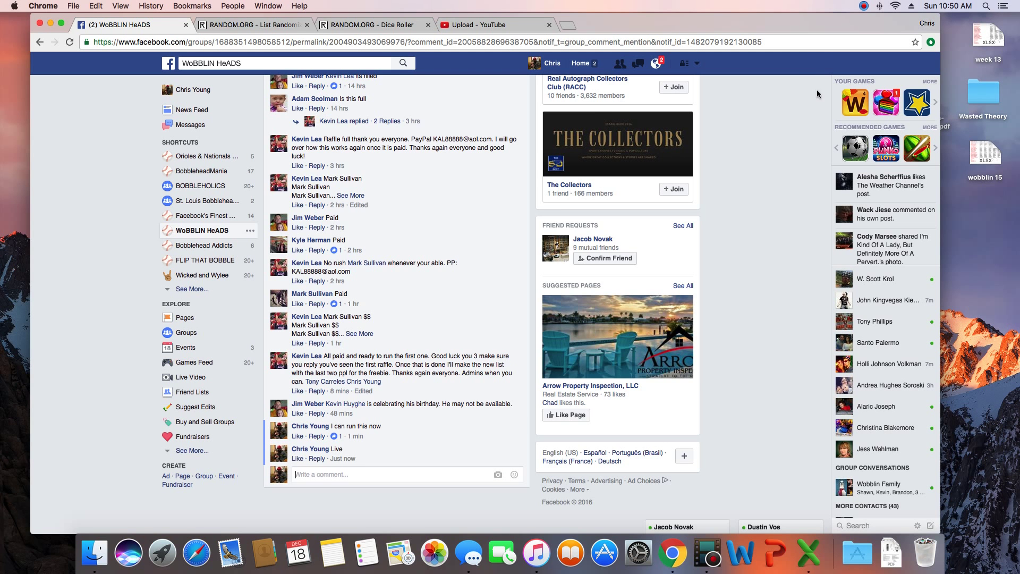
pyautogui.scroll(5, 387, 275)
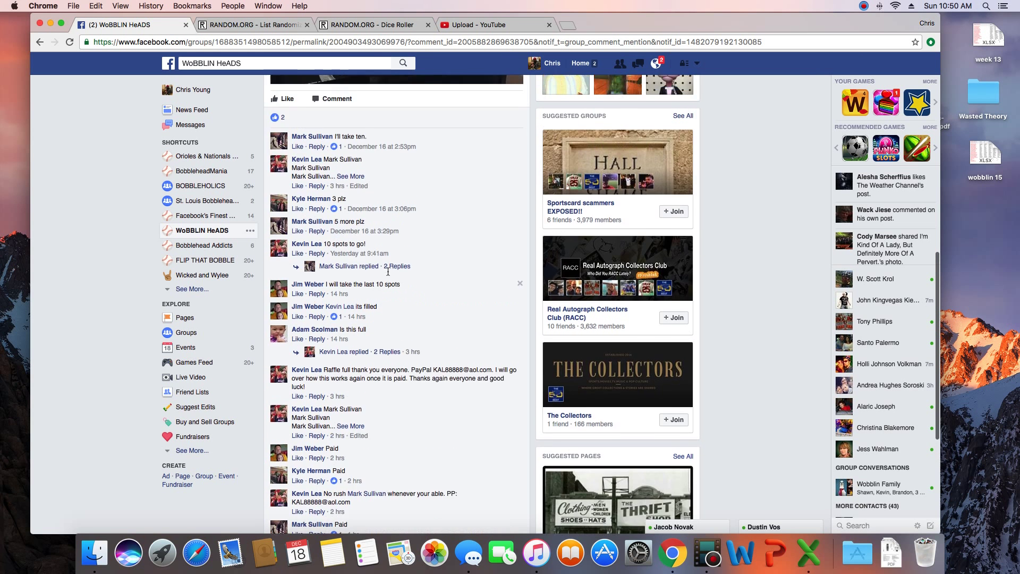
pyautogui.scroll(5, 388, 274)
pyautogui.click(351, 296)
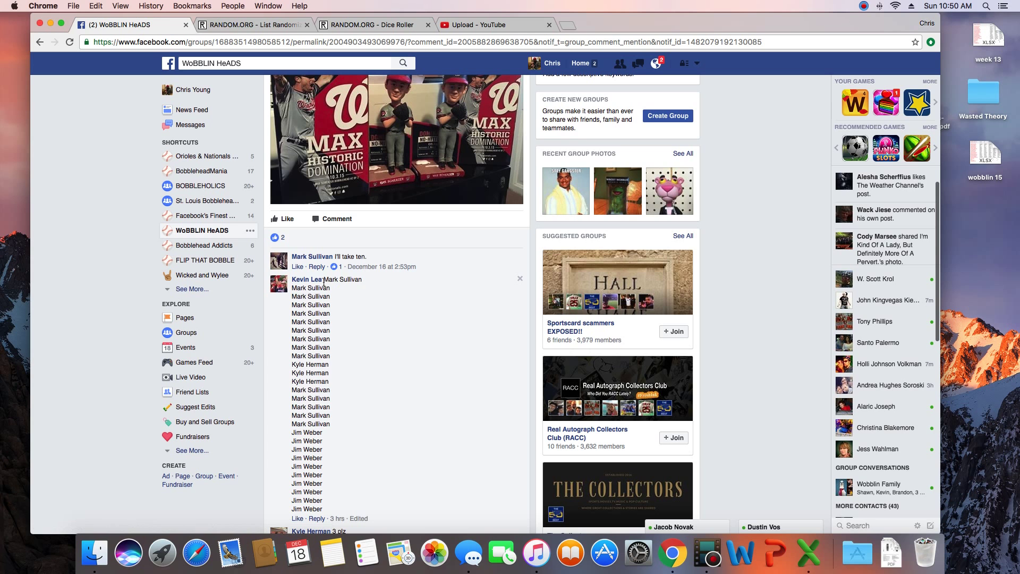
pyautogui.moveTo(326, 284); pyautogui.dragTo(349, 481)
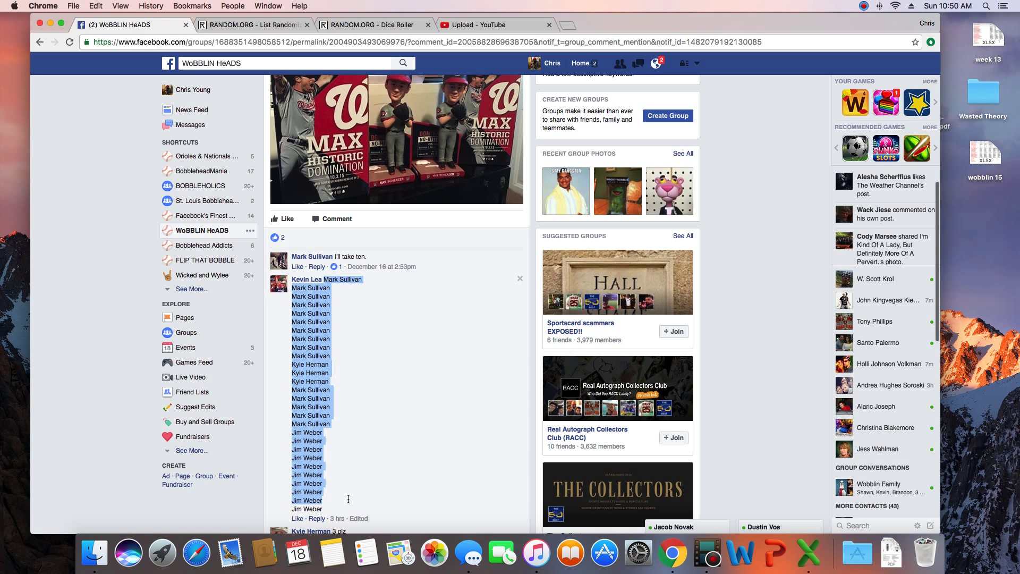
pyautogui.moveTo(348, 499); pyautogui.dragTo(347, 505)
pyautogui.rightClick(318, 437)
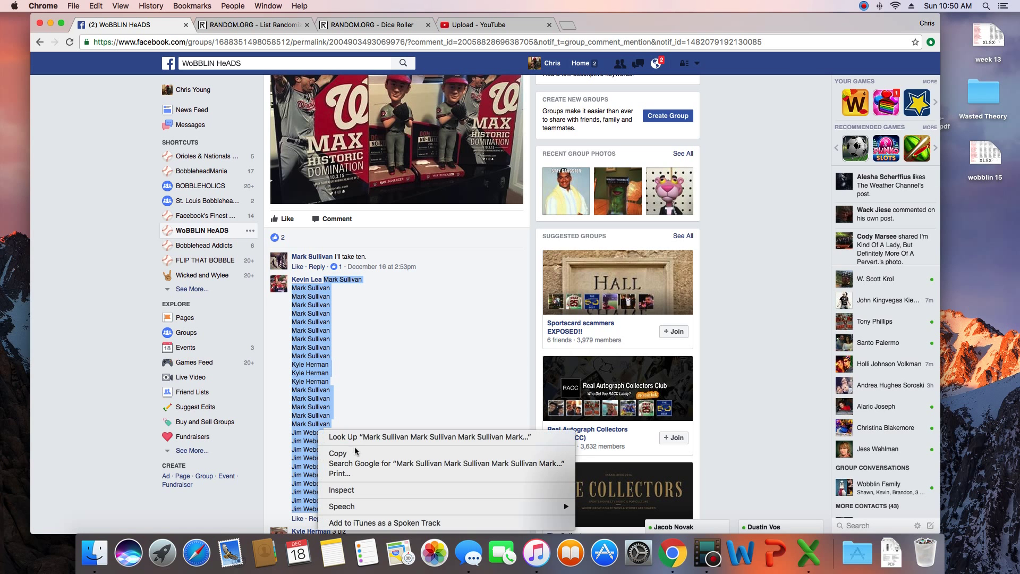
pyautogui.click(336, 452)
pyautogui.click(251, 25)
# Step: Paste the raffle names into the List Randomizer and roll two dice on the Dice Roller
pyautogui.rightClick(318, 345)
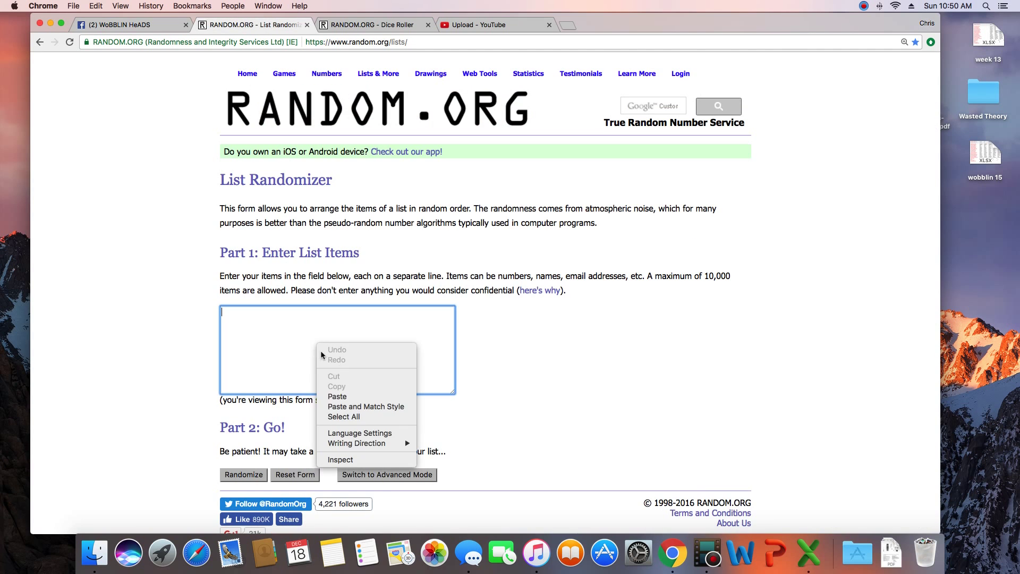
pyautogui.click(338, 396)
pyautogui.click(371, 24)
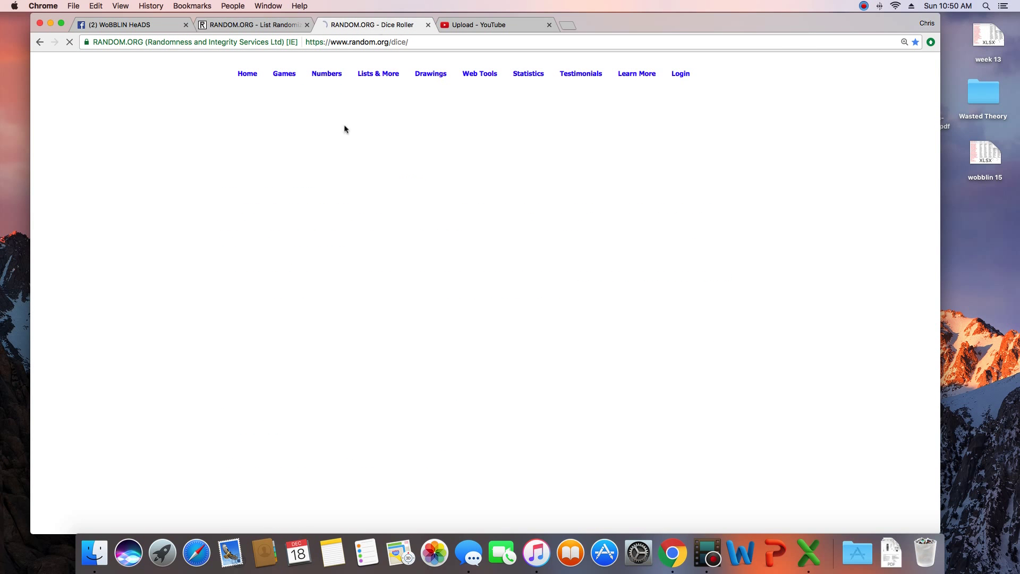
pyautogui.click(239, 270)
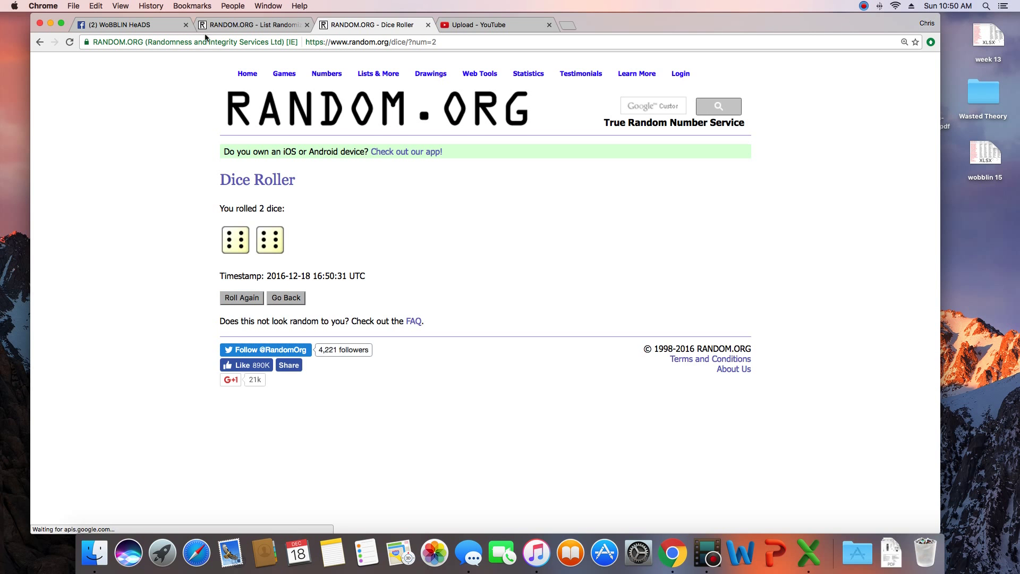
pyautogui.click(238, 24)
pyautogui.scroll(-1, 159, 272)
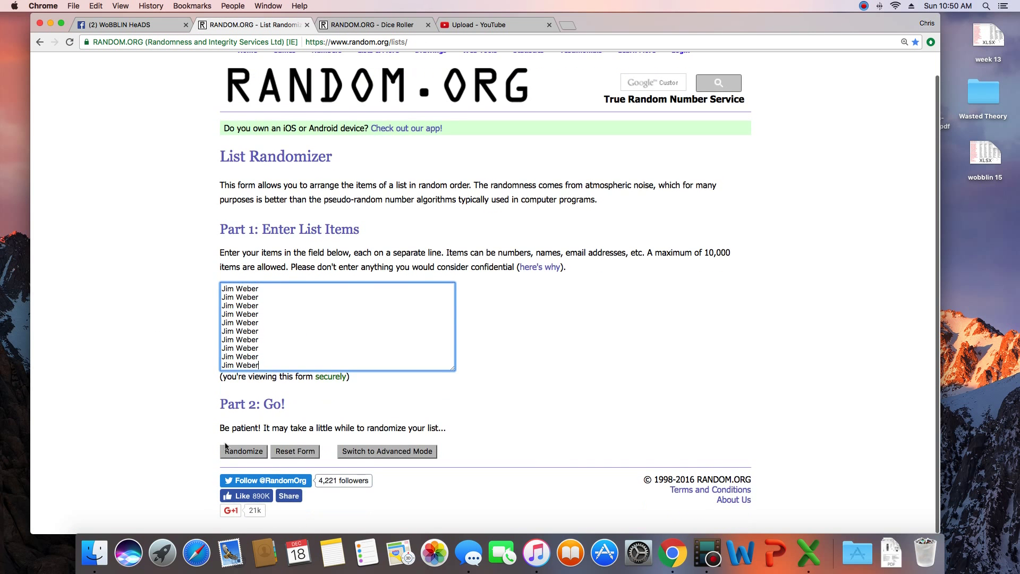
# Step: Randomize the 28-name list eleven times in a row
pyautogui.click(243, 448)
pyautogui.doubleClick(270, 211)
pyautogui.scroll(-3, 212, 388)
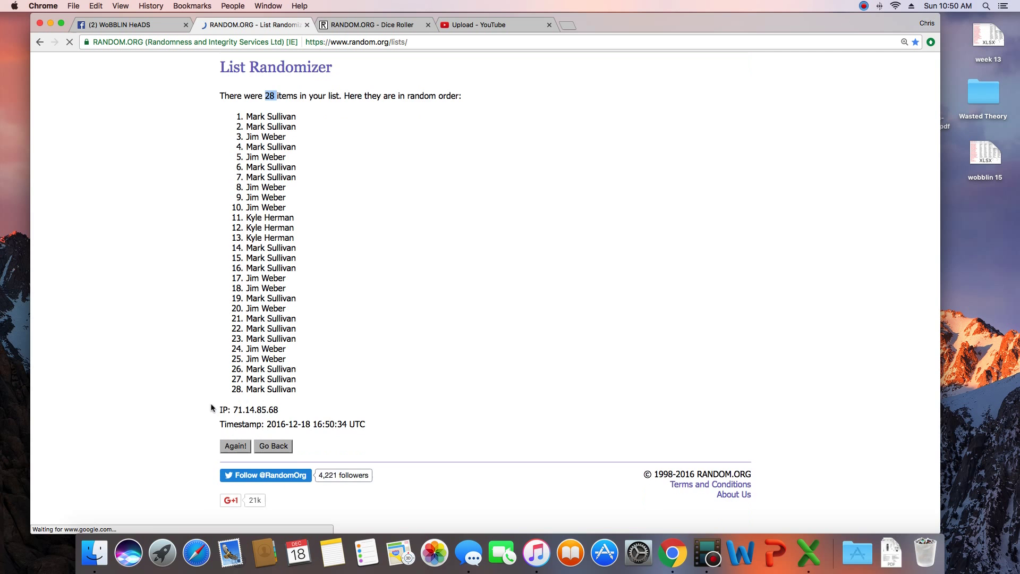
pyautogui.click(236, 457)
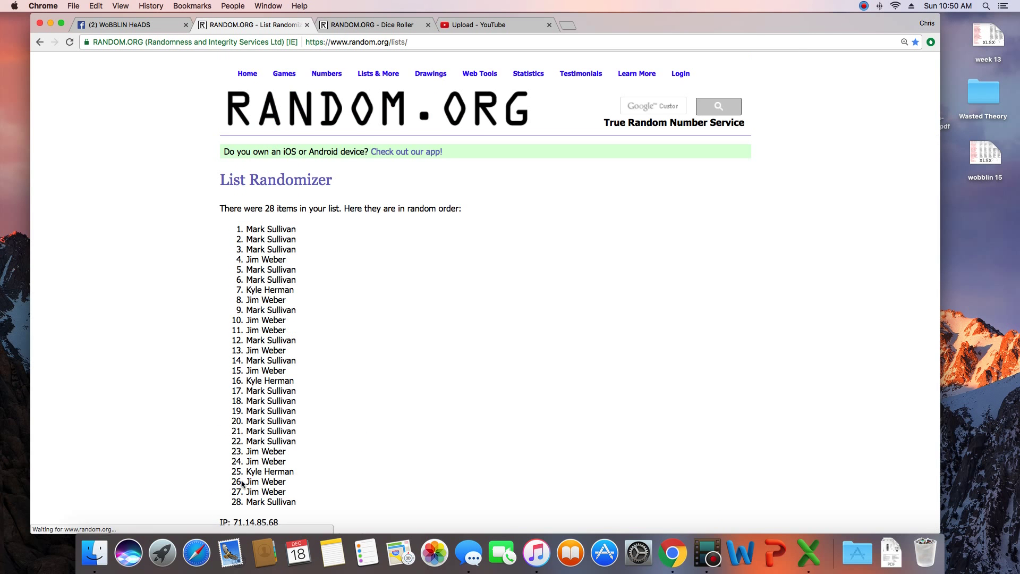
pyautogui.scroll(-2, 234, 494)
pyautogui.scroll(-2, 237, 505)
pyautogui.scroll(-1, 240, 508)
pyautogui.click(232, 470)
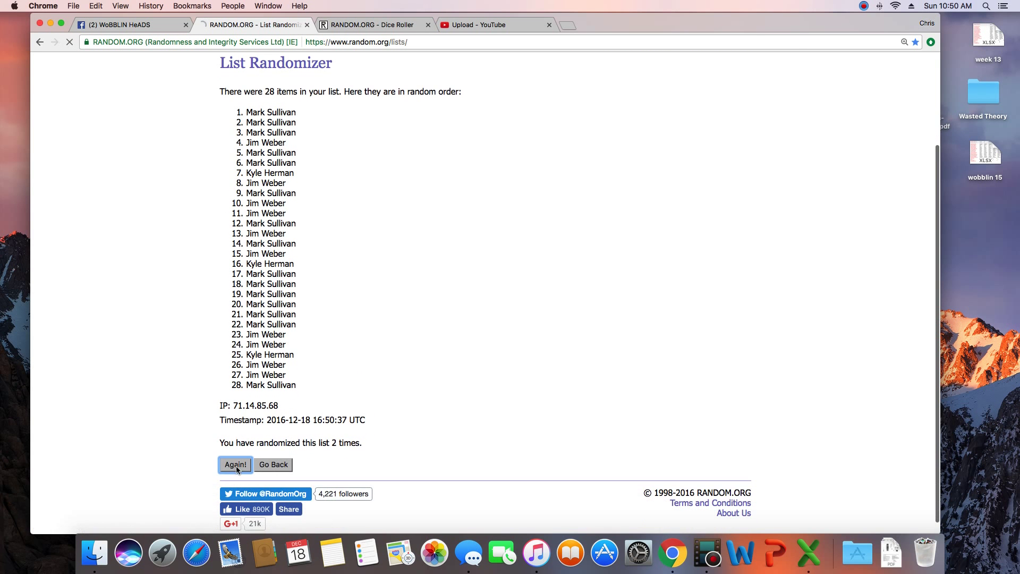
pyautogui.click(234, 453)
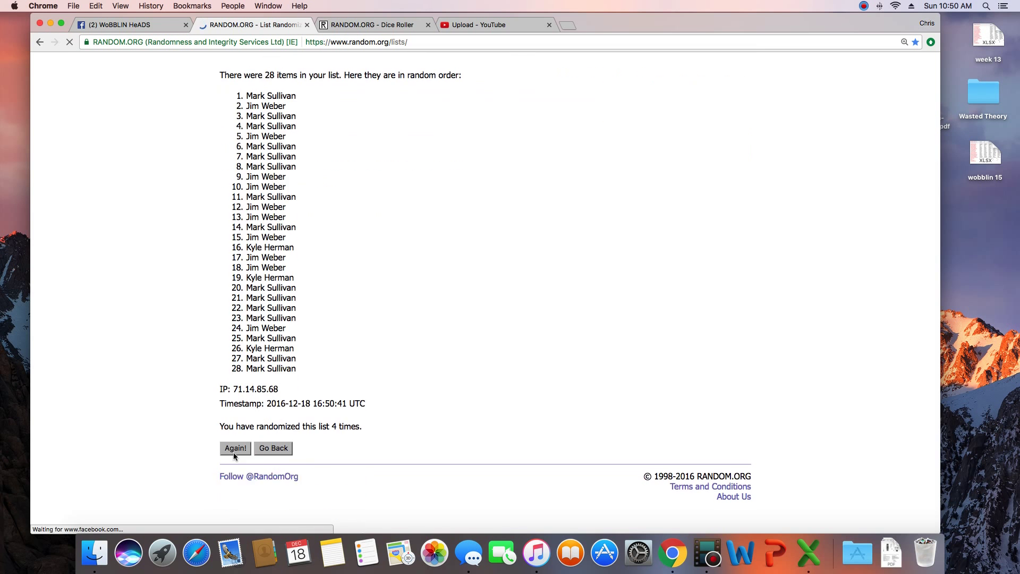
pyautogui.click(234, 452)
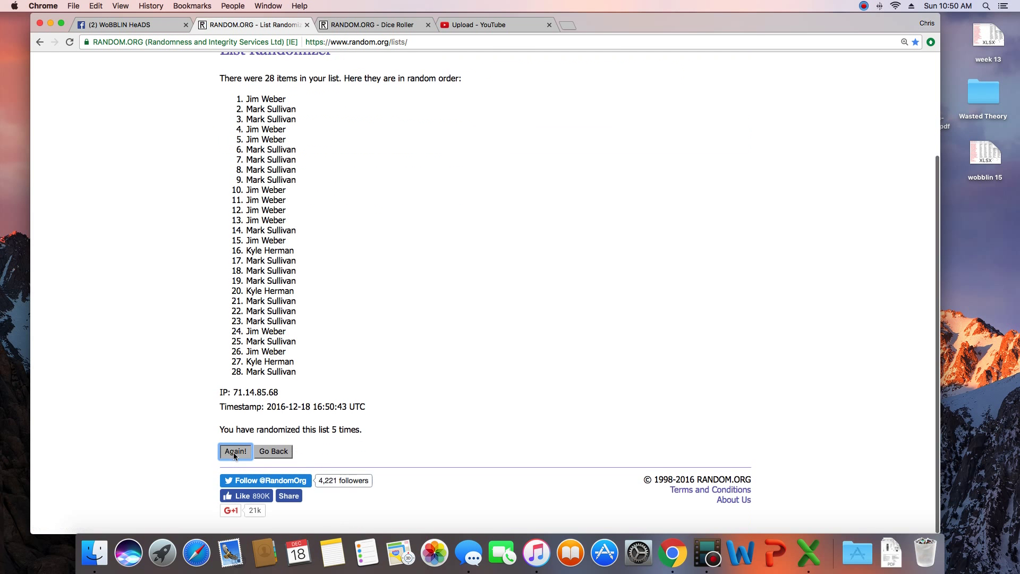
pyautogui.click(235, 453)
pyautogui.click(234, 455)
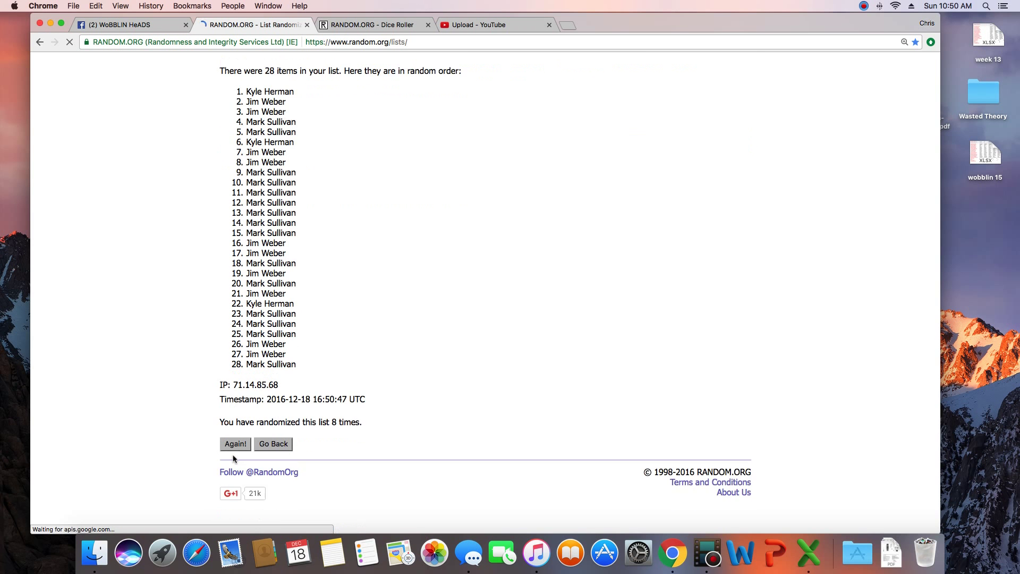
pyautogui.click(234, 459)
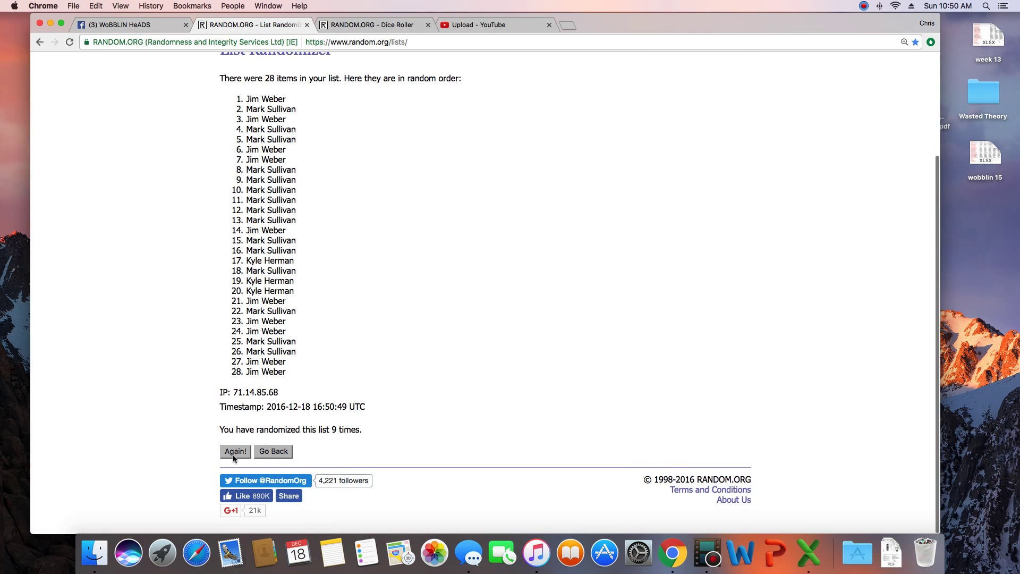
pyautogui.click(234, 458)
pyautogui.click(234, 453)
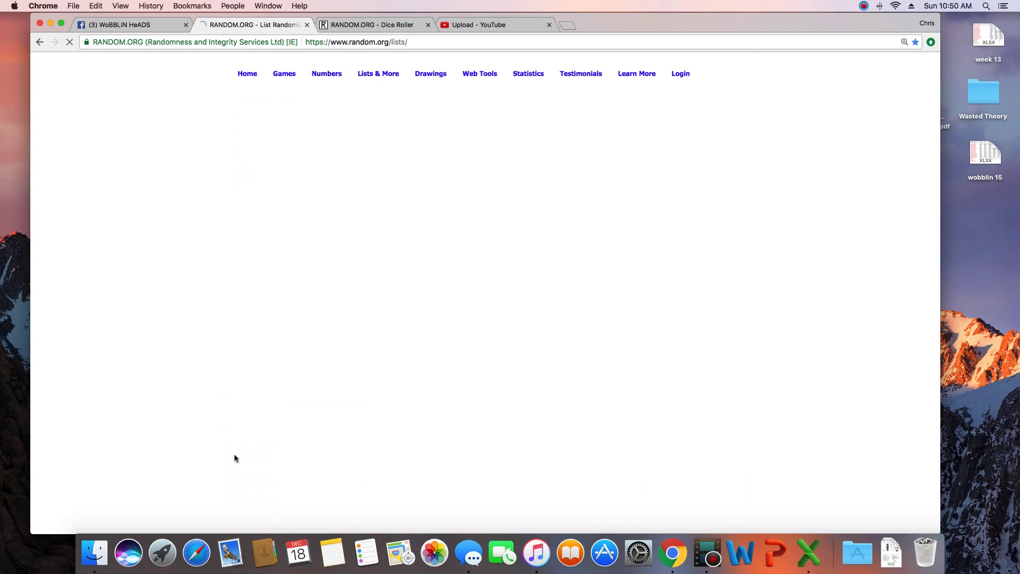
pyautogui.moveTo(318, 429); pyautogui.dragTo(344, 428)
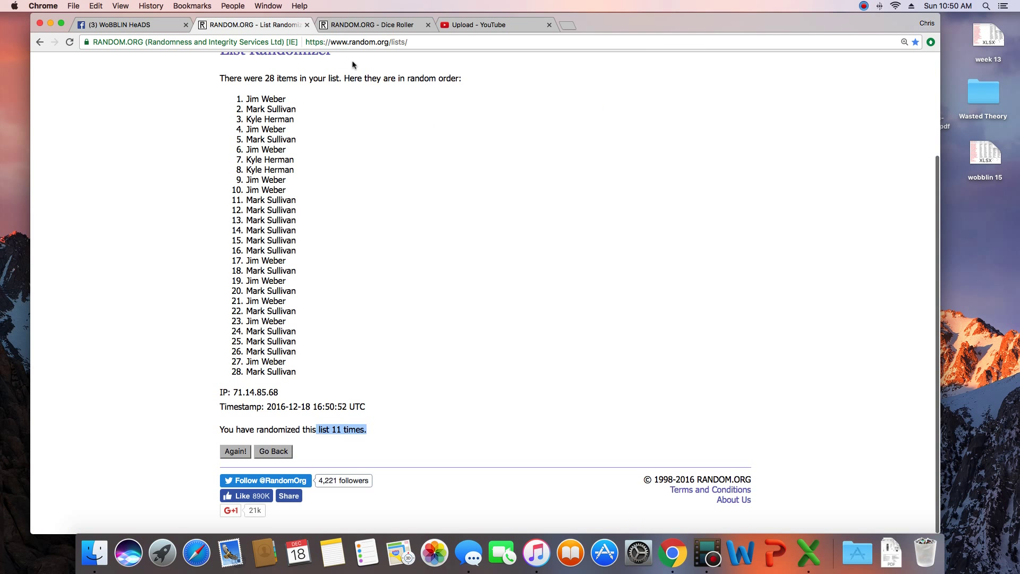
pyautogui.click(351, 24)
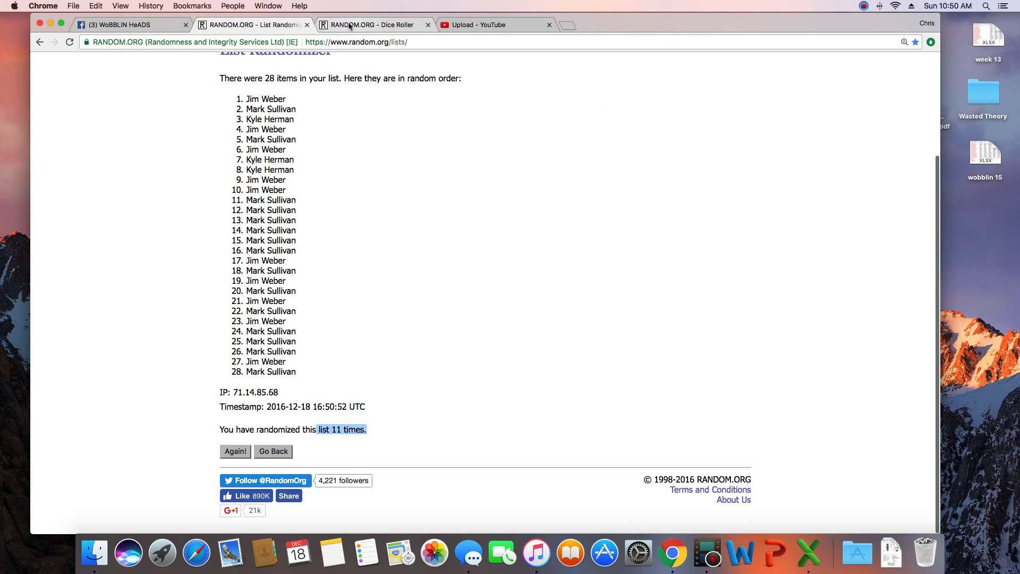
pyautogui.click(256, 25)
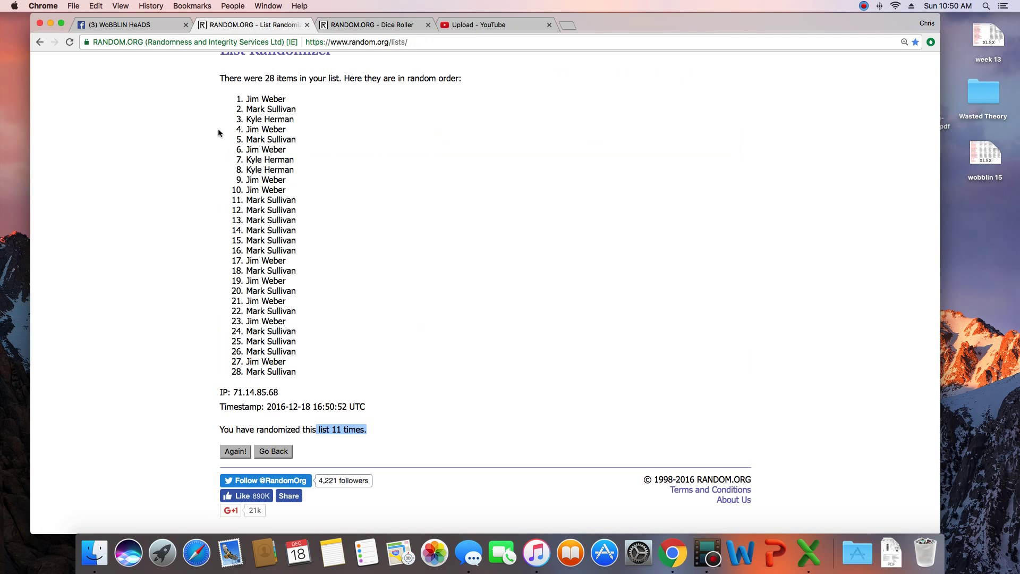
pyautogui.click(236, 451)
pyautogui.moveTo(241, 230); pyautogui.dragTo(298, 230)
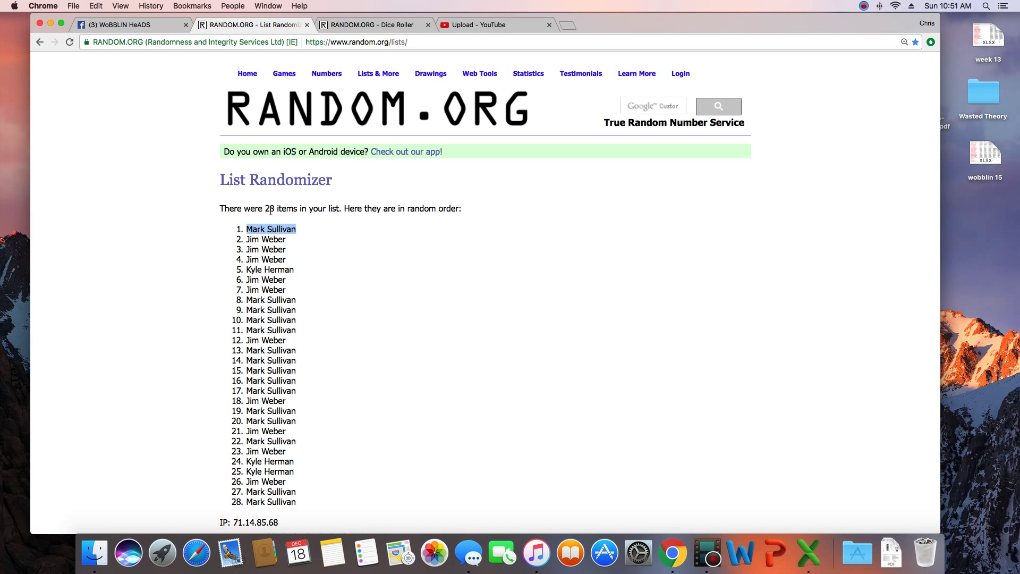
pyautogui.scroll(-3, 357, 300)
pyautogui.moveTo(314, 428); pyautogui.dragTo(367, 429)
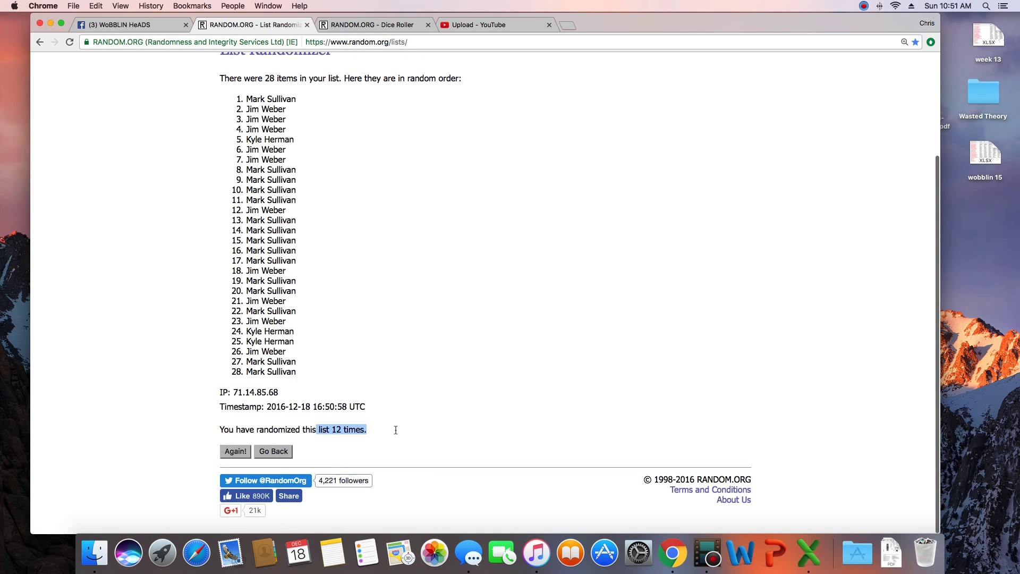
pyautogui.scroll(3, 319, 320)
pyautogui.moveTo(223, 242); pyautogui.dragTo(363, 251)
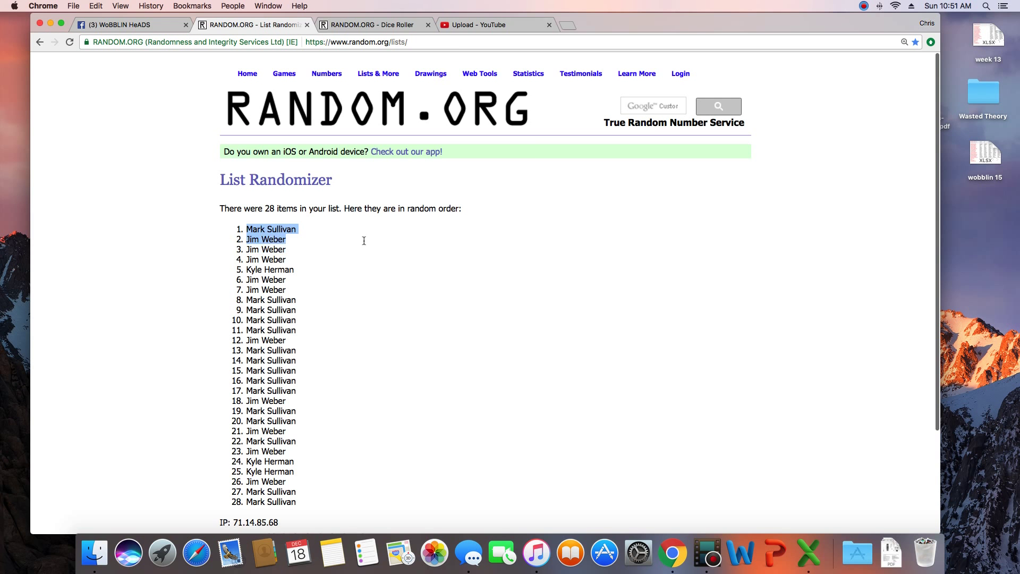
# Step: Back on Facebook, comment 'Done' under the WoBBLIN HeADS raffle post
pyautogui.click(119, 25)
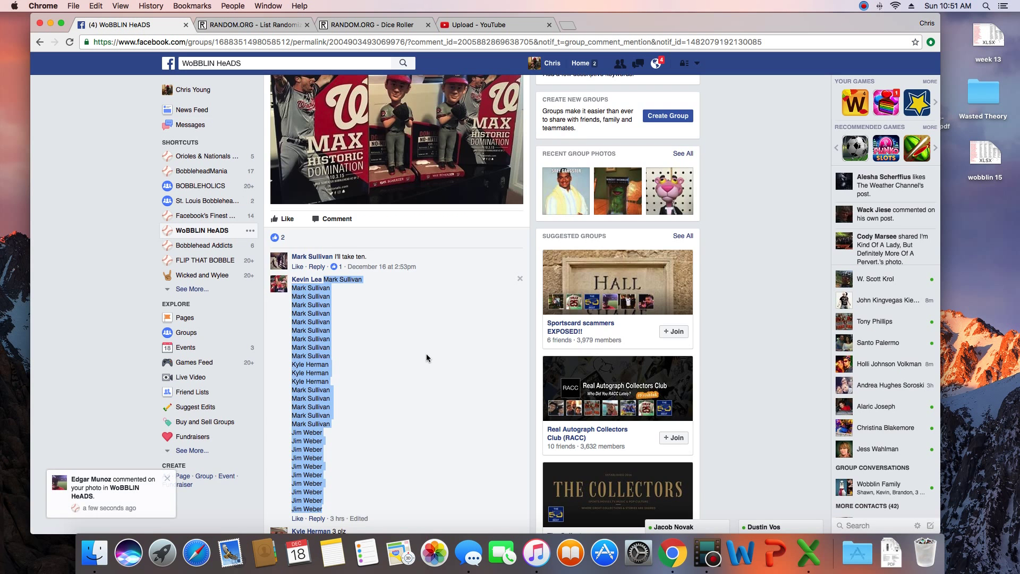
pyautogui.scroll(-5, 427, 353)
pyautogui.click(468, 477)
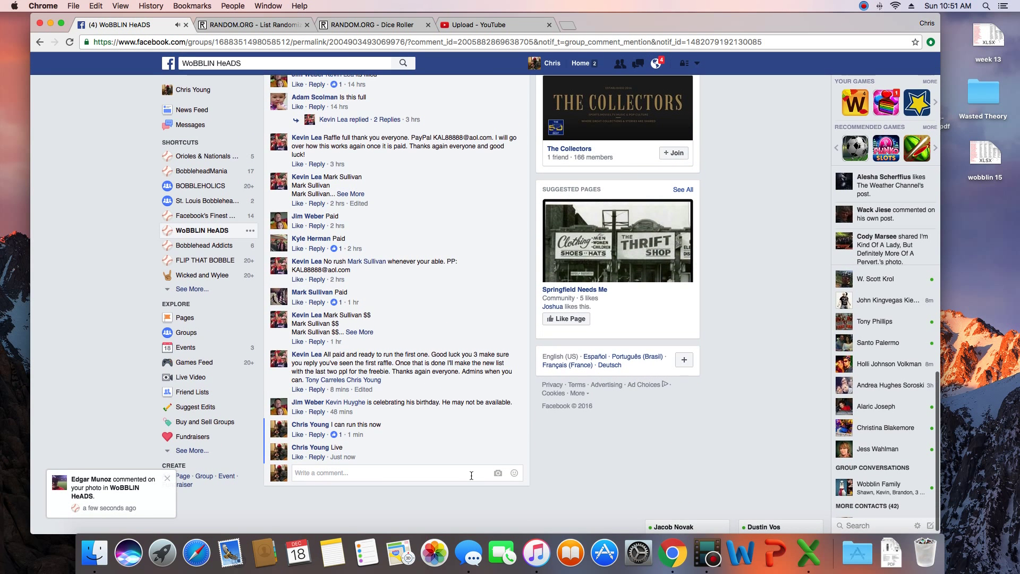
pyautogui.write('Done')
pyautogui.press('Return')
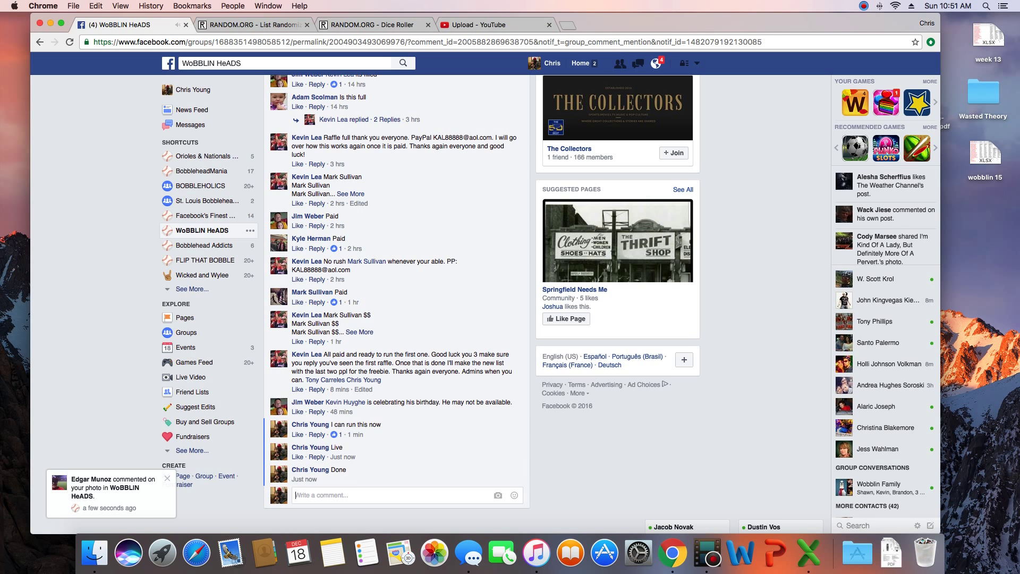